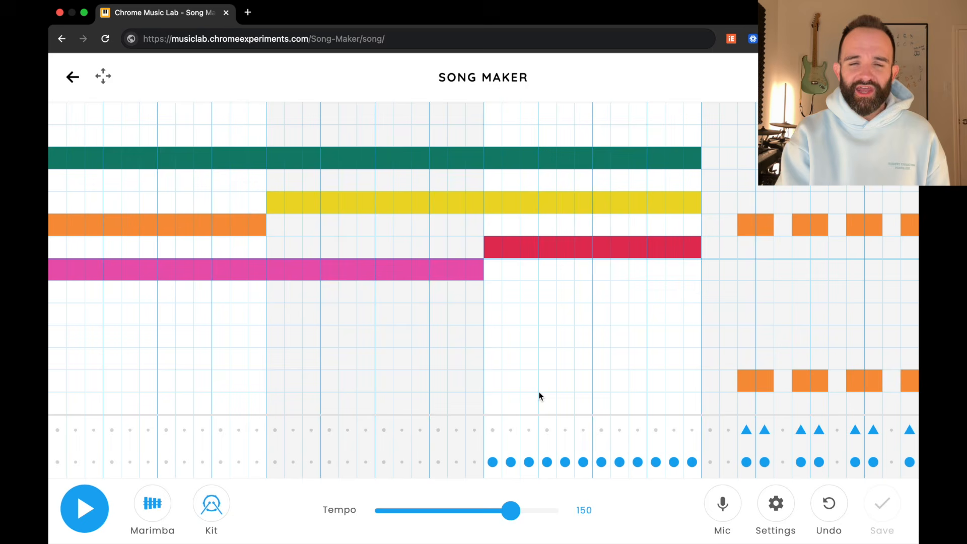
# Step: Play back the finished example song and load a blank Song Maker project
pyautogui.press('space')
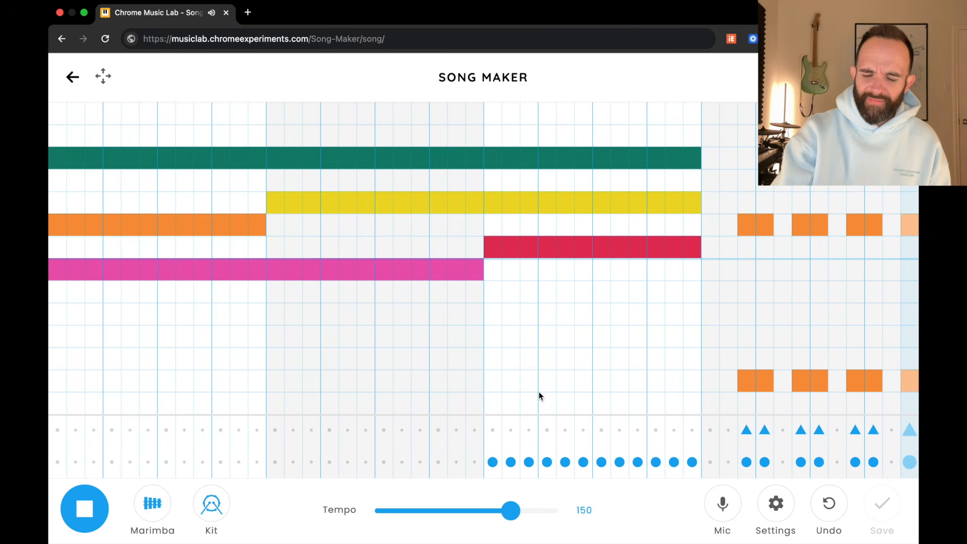
pyautogui.press('space')
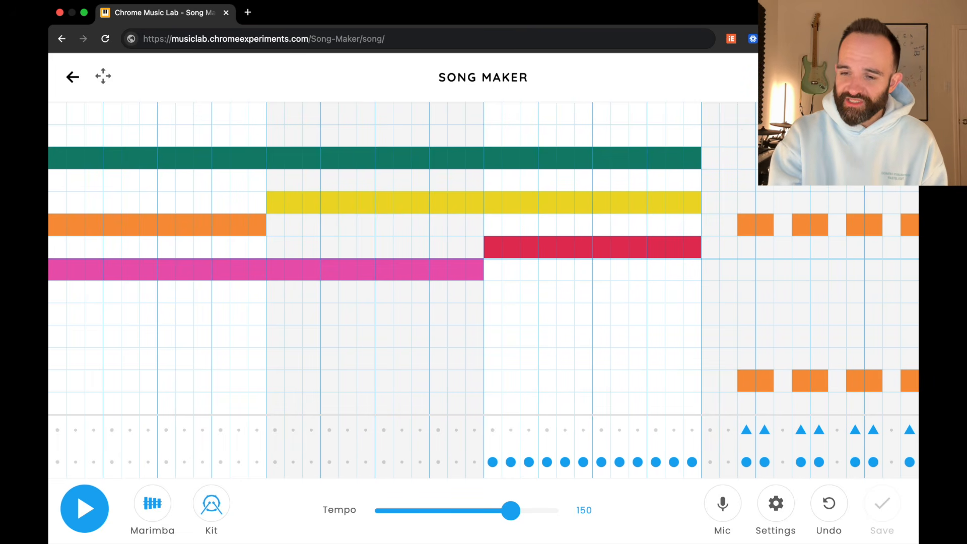
pyautogui.press('Return')
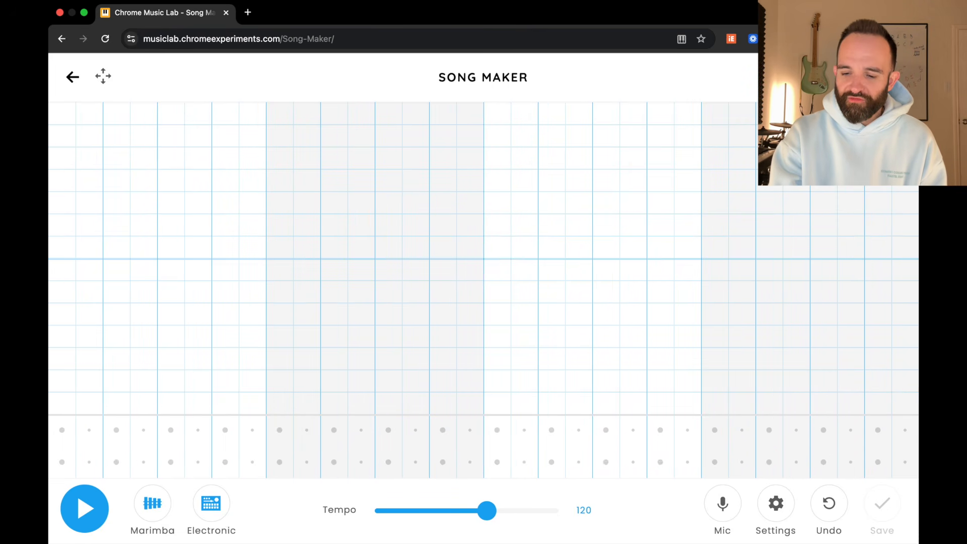
# Step: Configure the song to split beats into 3 and start on High C, and apply the settings
pyautogui.click(781, 512)
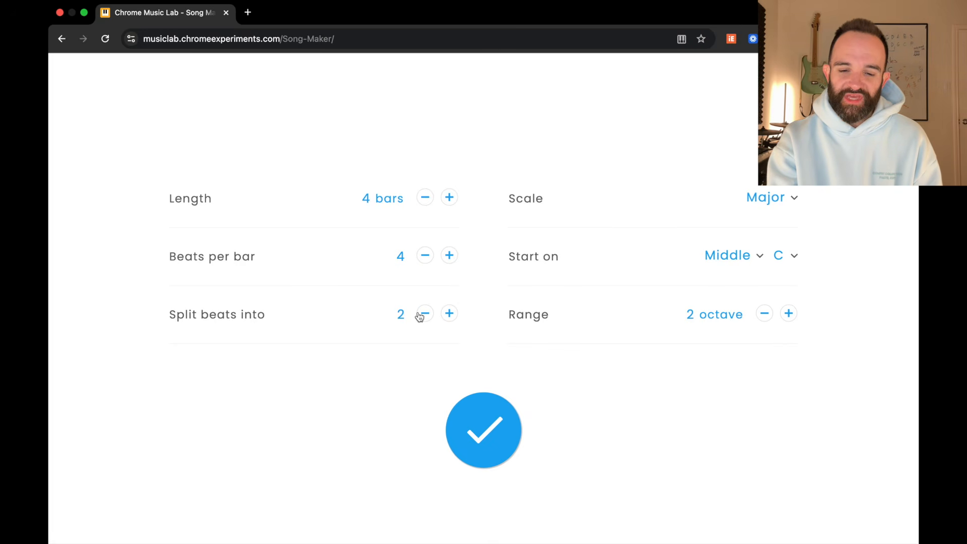
pyautogui.click(446, 314)
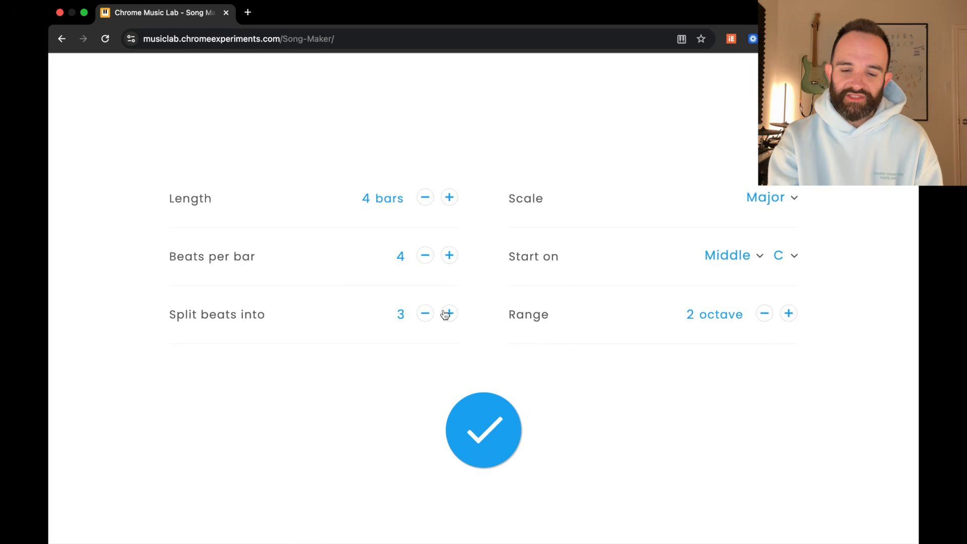
pyautogui.click(740, 259)
pyautogui.click(738, 269)
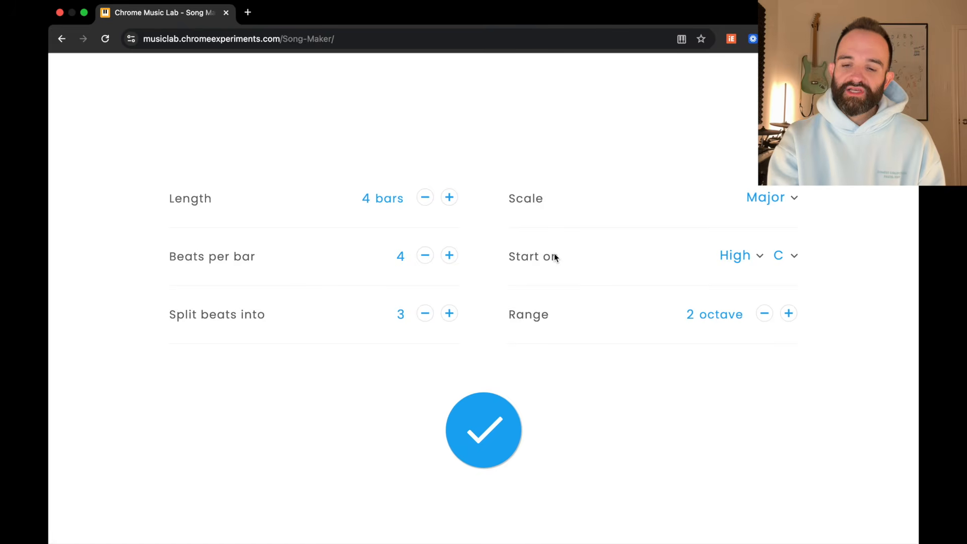
pyautogui.click(513, 427)
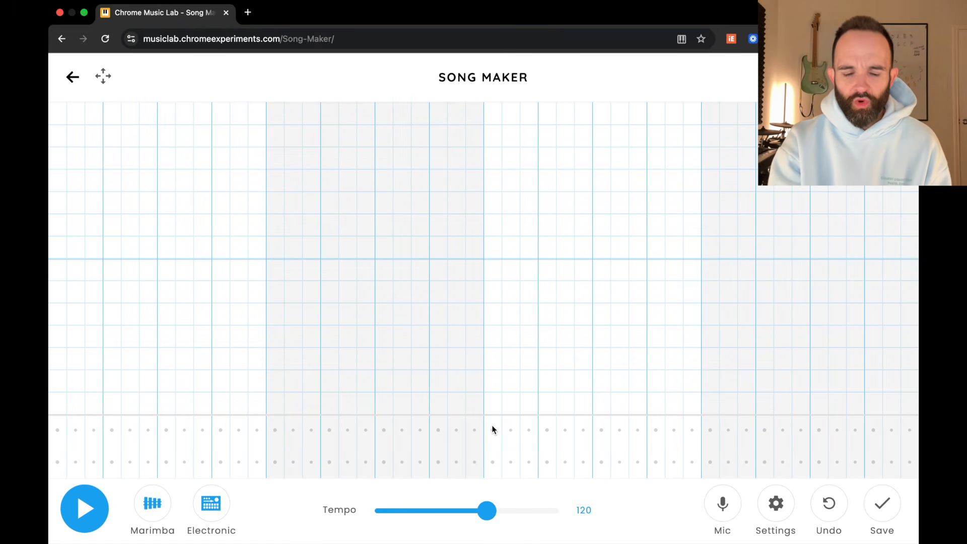
# Step: Set the song's tempo to 150
pyautogui.moveTo(486, 517); pyautogui.dragTo(511, 516)
pyautogui.doubleClick(587, 506)
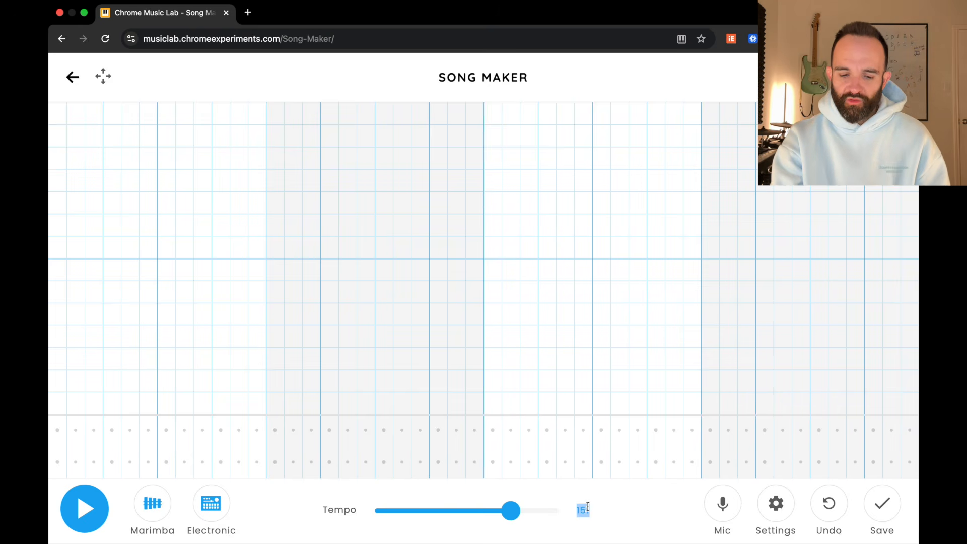
pyautogui.write('150')
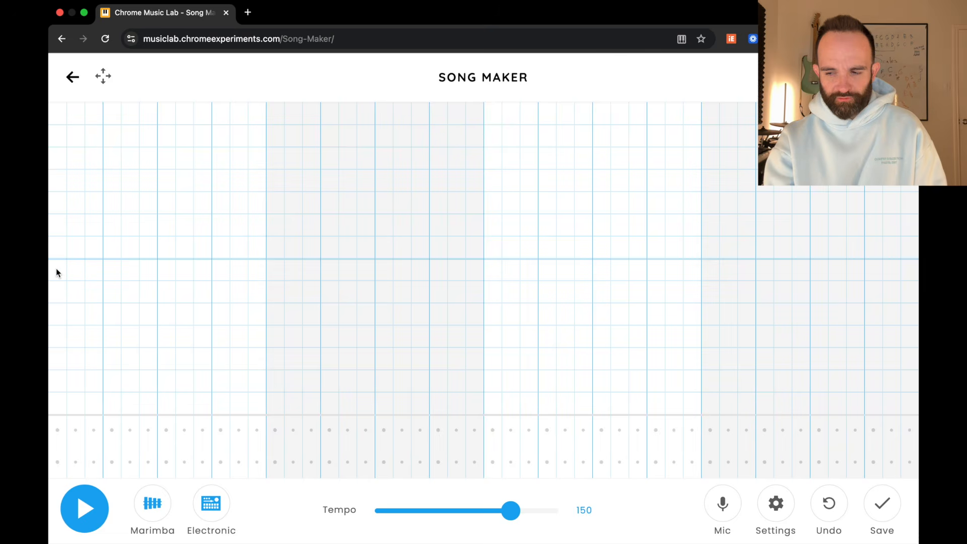
# Step: Fill the pink row just below the grid's heavy middle line and the upper green row across bars 1 and 2, and play them back
pyautogui.moveTo(55, 267); pyautogui.dragTo(467, 274)
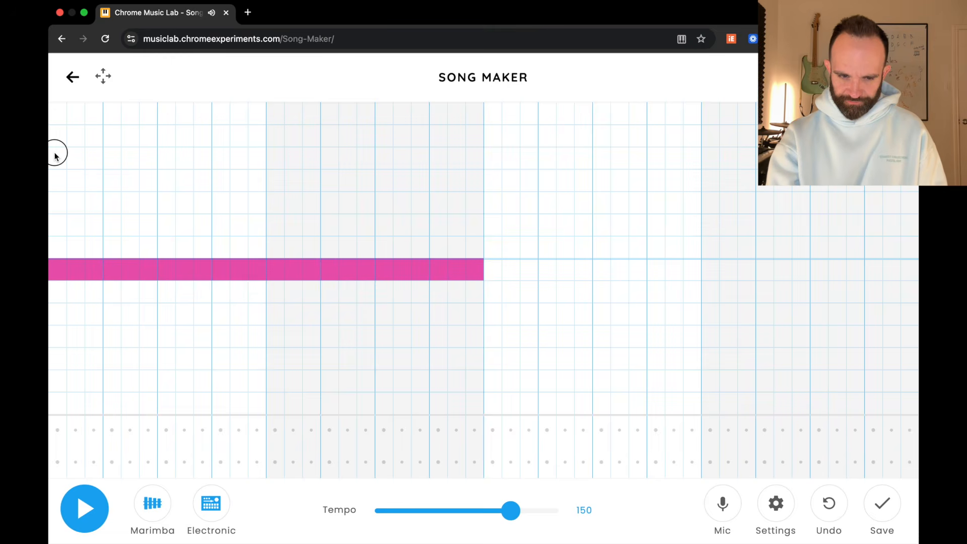
pyautogui.moveTo(56, 154)
pyautogui.mouseDown()
pyautogui.moveTo(345, 170)
pyautogui.moveTo(473, 163)
pyautogui.mouseUp()
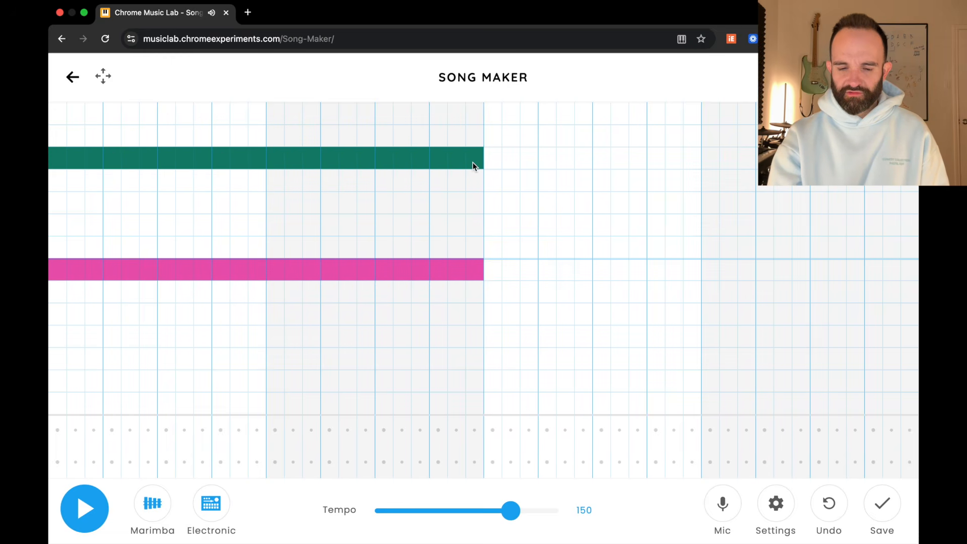
pyautogui.press('space')
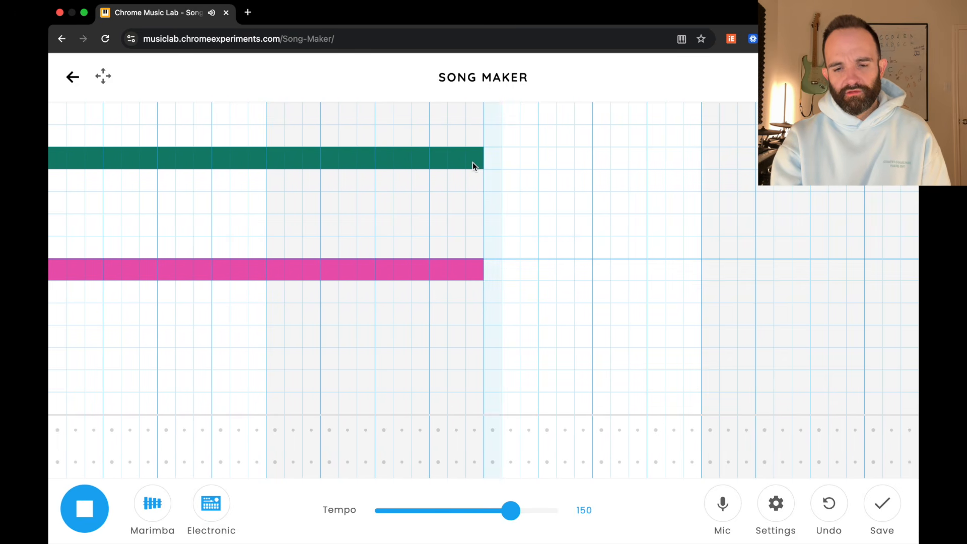
pyautogui.press('space')
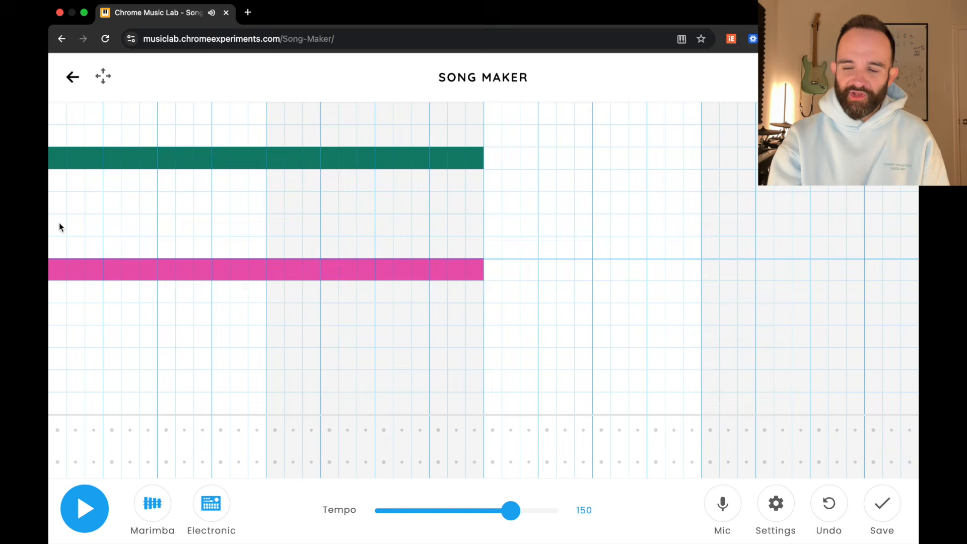
# Step: Add an orange note row through bar 1 and a yellow row one pitch higher through bar 2, and play back the chords
pyautogui.moveTo(59, 225)
pyautogui.mouseDown()
pyautogui.moveTo(265, 228)
pyautogui.moveTo(330, 207)
pyautogui.moveTo(482, 205)
pyautogui.mouseUp()
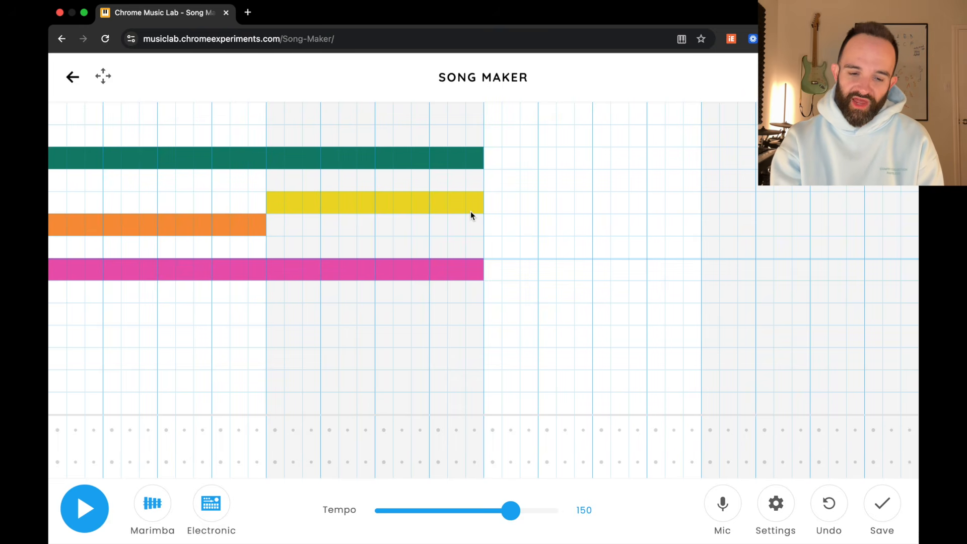
pyautogui.press('space')
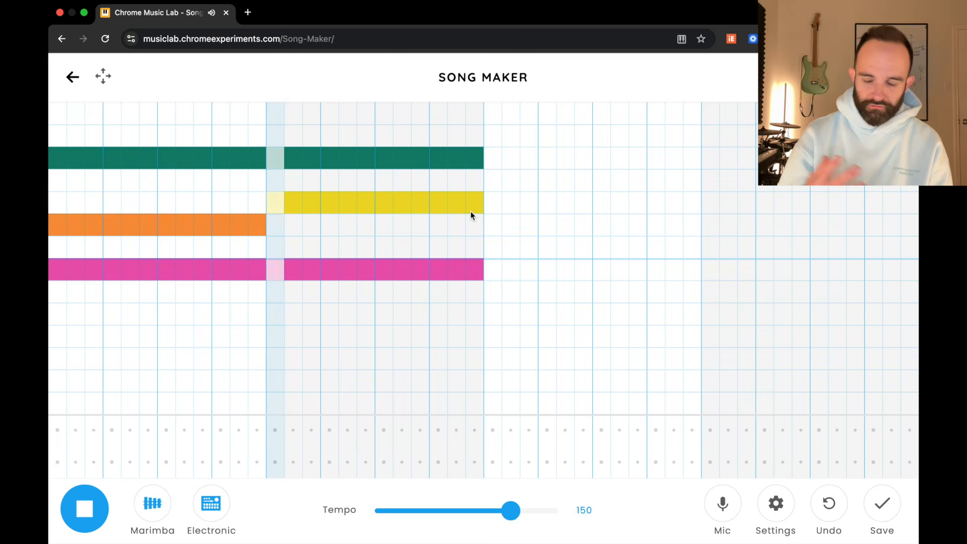
pyautogui.press('space')
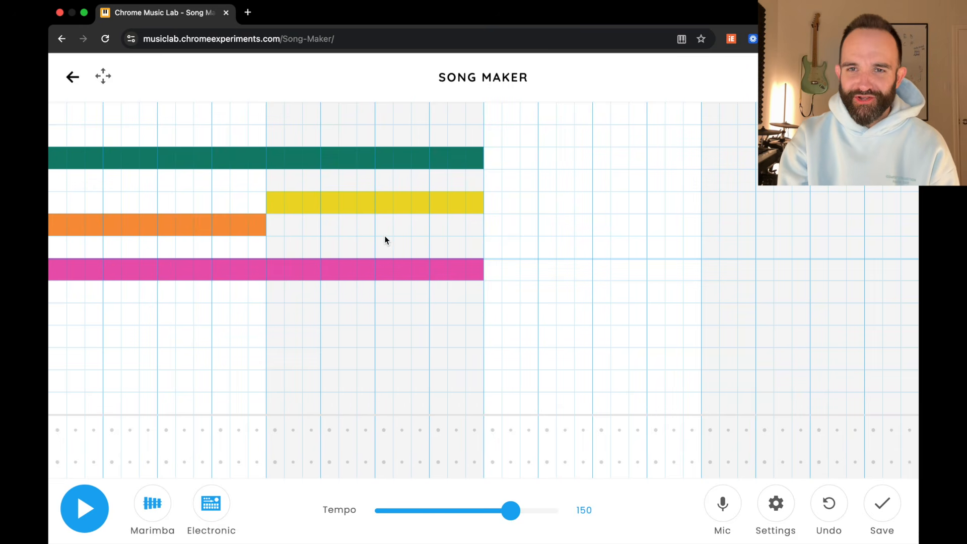
# Step: Fill bar 3 with a red row just above the middle line plus continued yellow and green rows, and play the song
pyautogui.moveTo(494, 249); pyautogui.dragTo(697, 245)
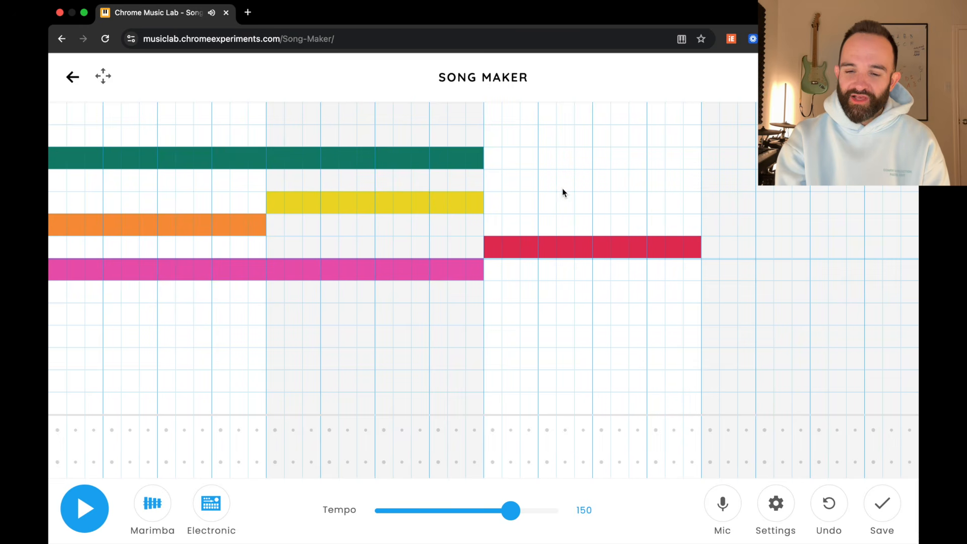
pyautogui.moveTo(496, 204); pyautogui.dragTo(688, 210)
pyautogui.moveTo(494, 164); pyautogui.dragTo(688, 160)
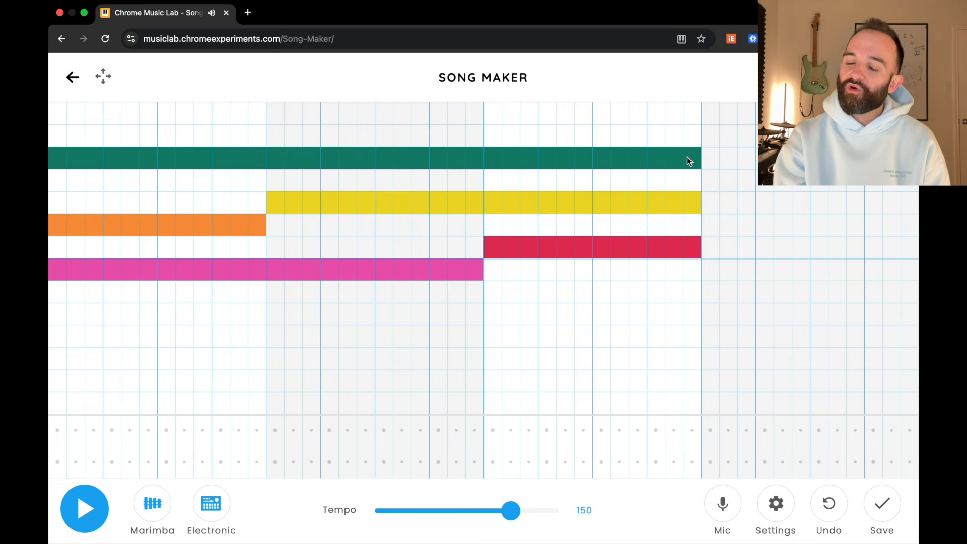
pyautogui.press('space')
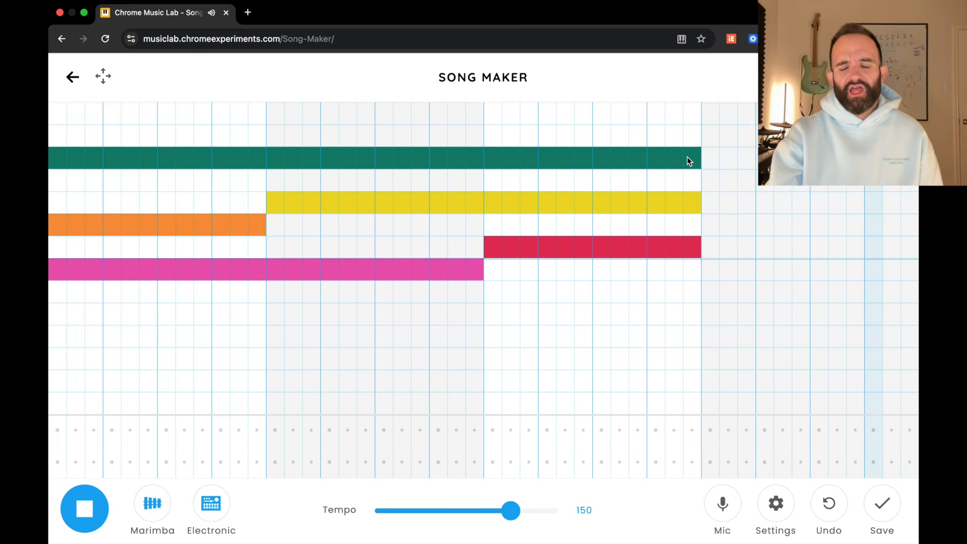
pyautogui.press('space')
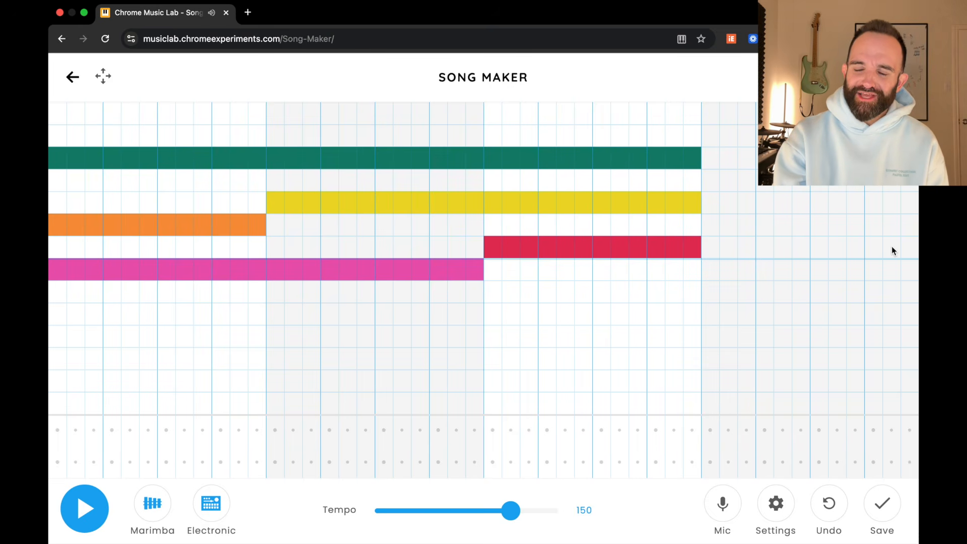
# Step: Place upper orange notes in bar 4 on subdivisions 3, 4, 6, 7, 9, 10 and 12
pyautogui.click(744, 223)
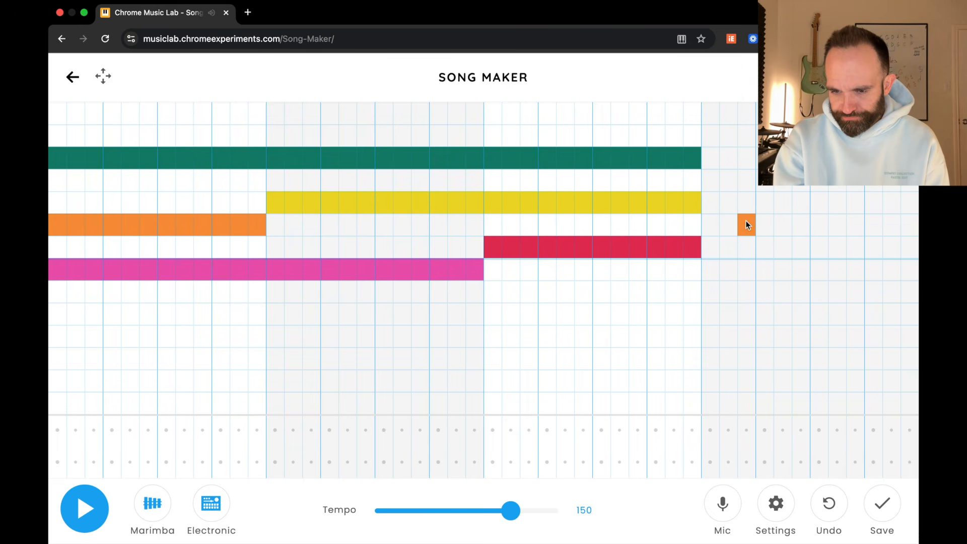
pyautogui.click(765, 221)
pyautogui.click(799, 223)
pyautogui.click(819, 223)
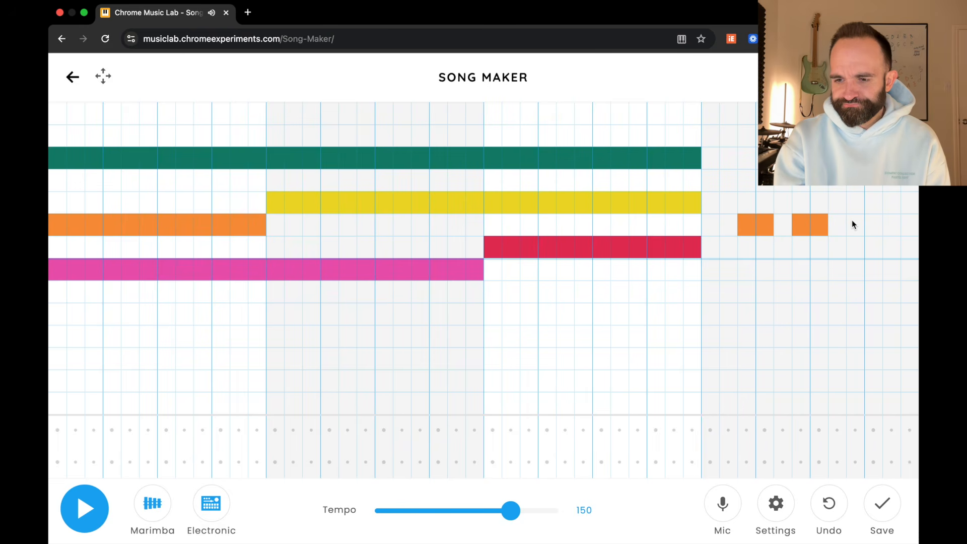
pyautogui.click(855, 223)
pyautogui.click(873, 224)
pyautogui.click(910, 225)
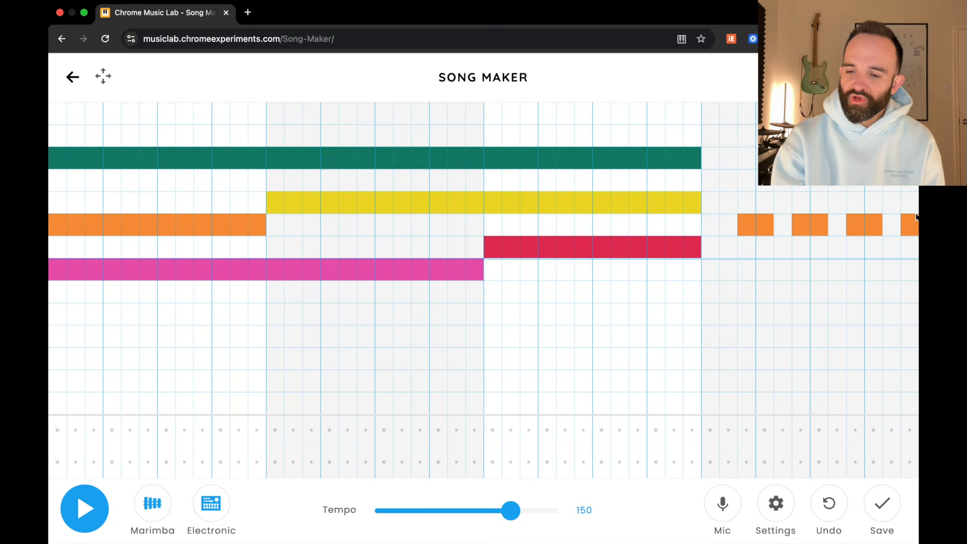
# Step: Double bar 4's orange rhythm one octave lower on subdivisions 3, 4, 6, 7, 9, 10 and 12, and play the song
pyautogui.click(746, 380)
pyautogui.click(763, 381)
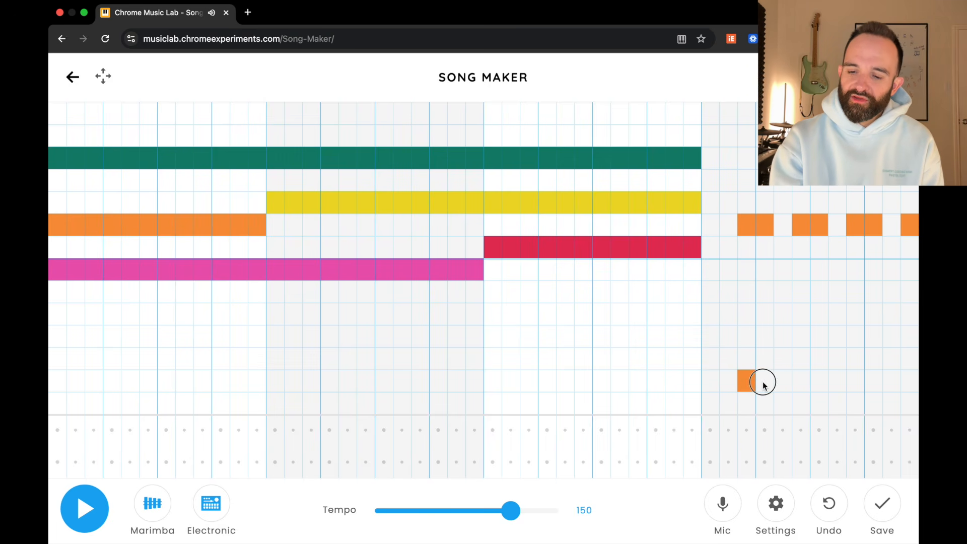
pyautogui.click(807, 381)
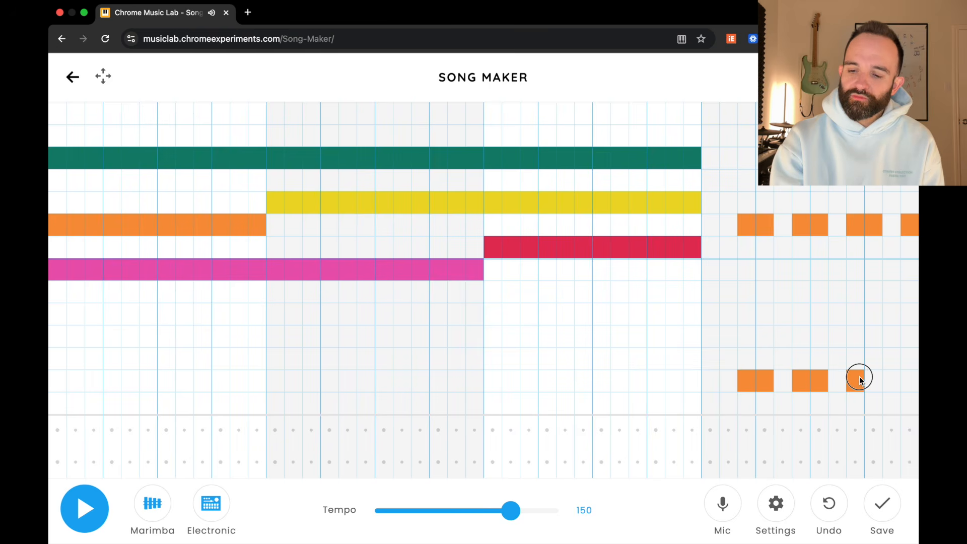
pyautogui.moveTo(860, 380); pyautogui.dragTo(873, 383)
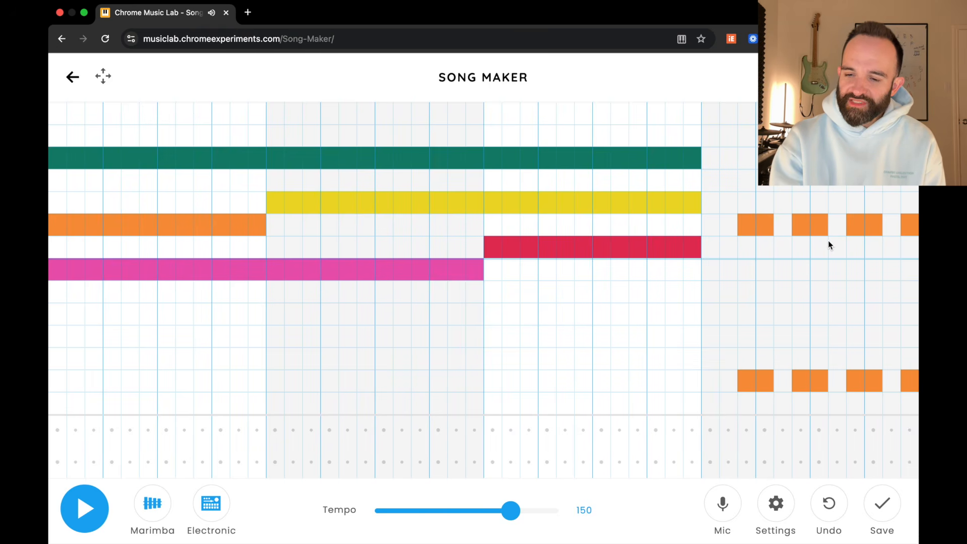
pyautogui.press('space')
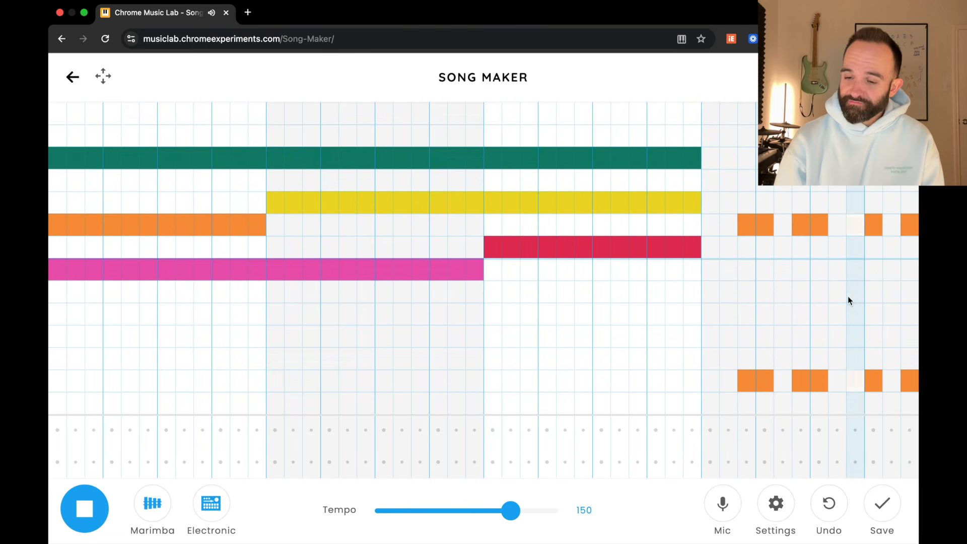
pyautogui.press('space')
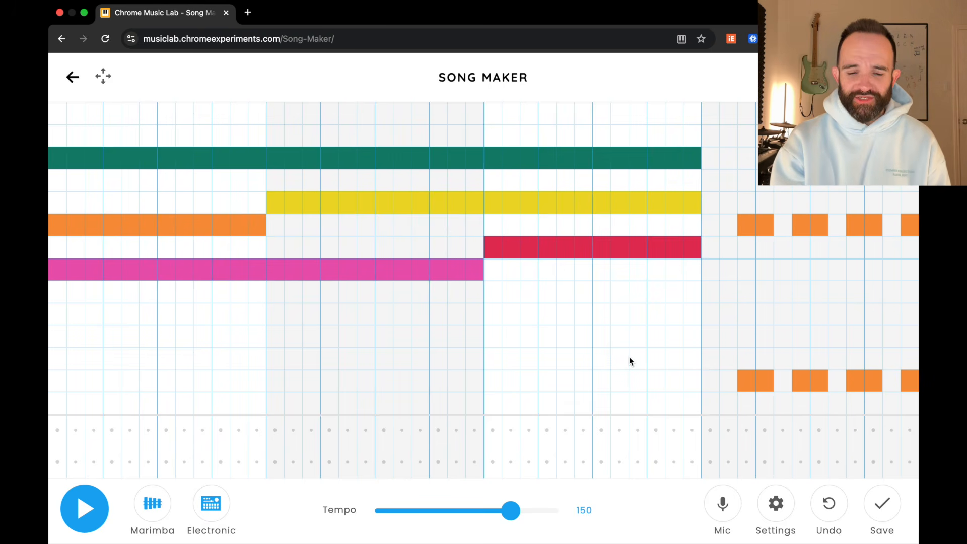
# Step: Switch the percussion to Kit and add circle hits on the first eleven subdivisions of bar 3, checking by playback
pyautogui.click(220, 534)
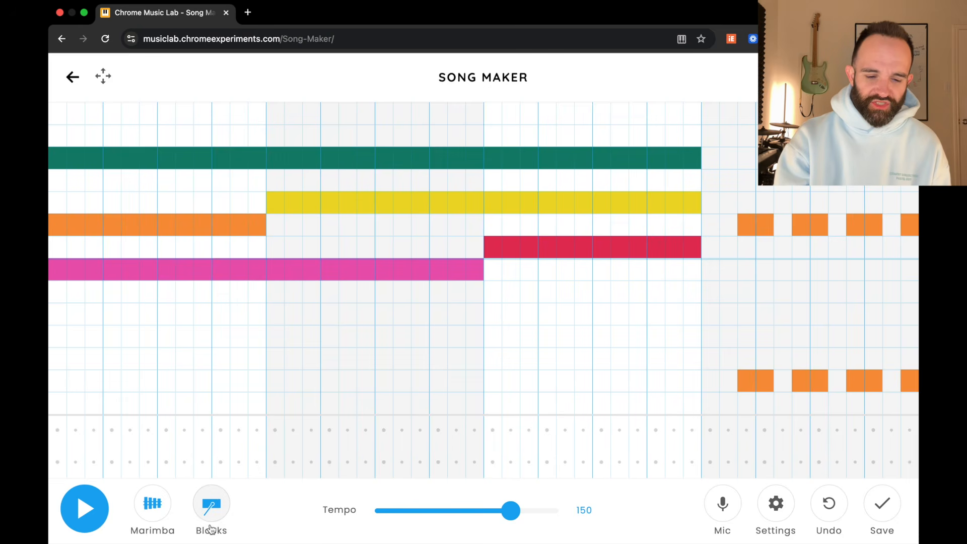
pyautogui.click(220, 535)
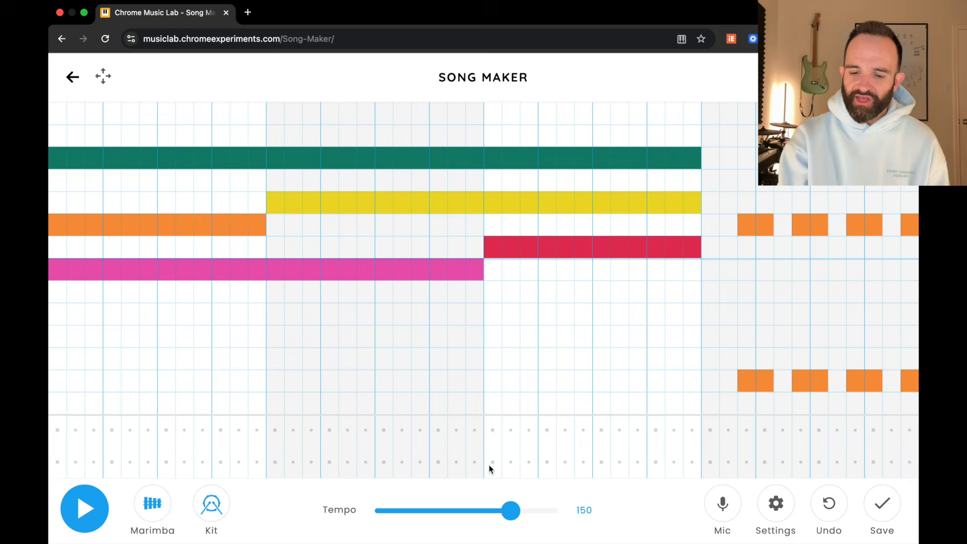
pyautogui.moveTo(492, 464); pyautogui.dragTo(686, 462)
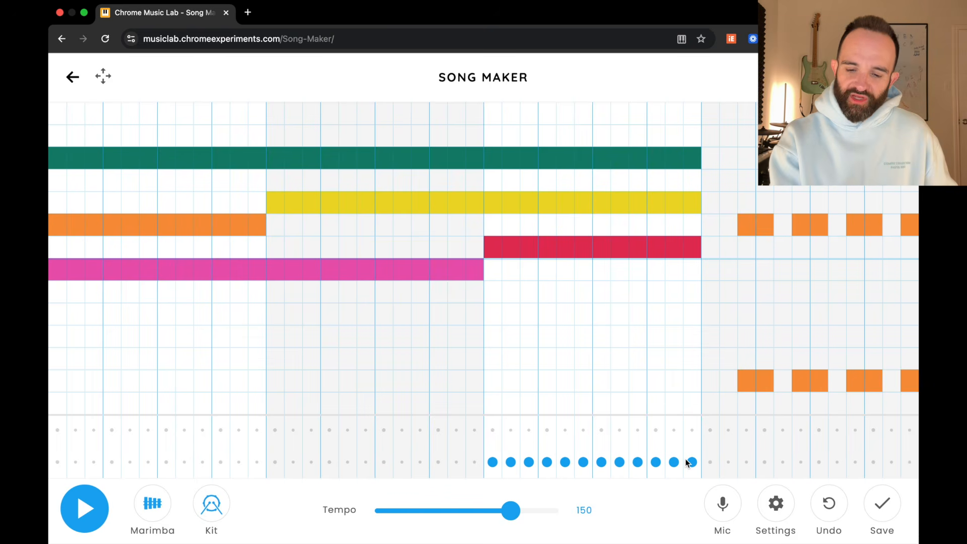
pyautogui.click(691, 461)
pyautogui.press('space')
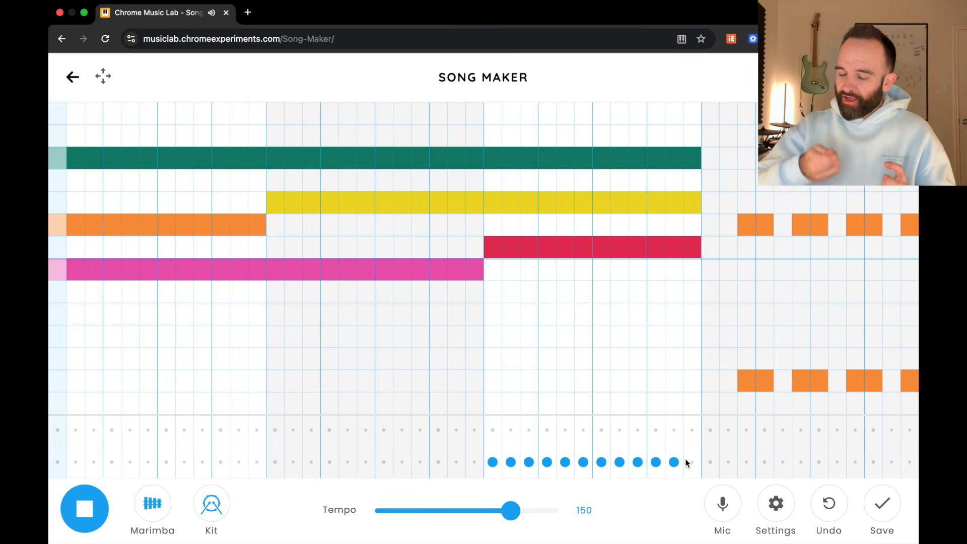
pyautogui.press('space')
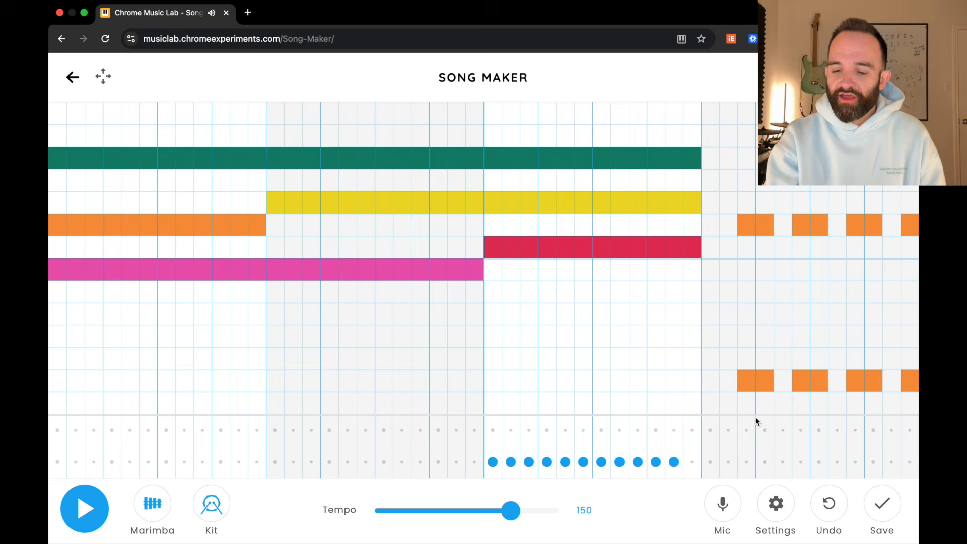
# Step: Add triangle drum hits in bar 4 matching the rhythm of the orange notes
pyautogui.click(750, 429)
pyautogui.click(760, 429)
pyautogui.click(801, 430)
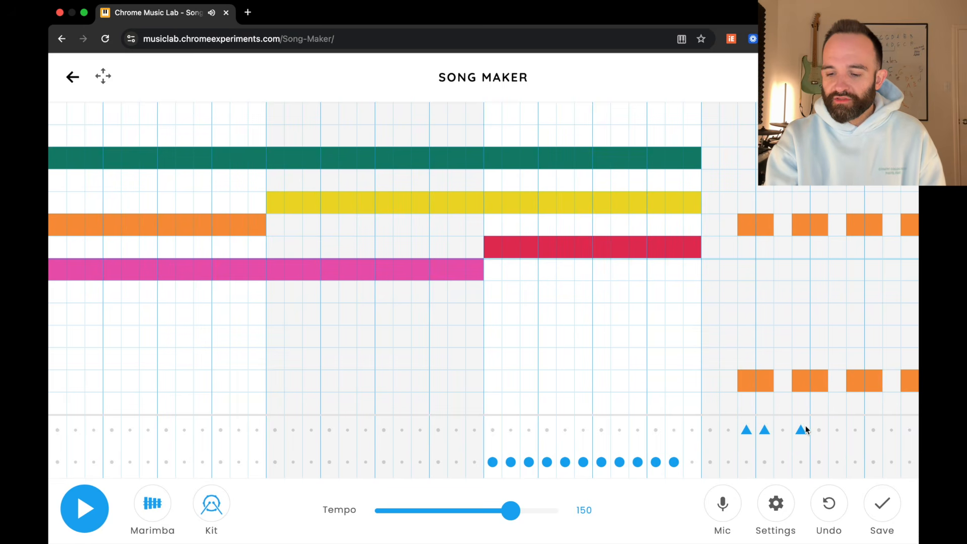
pyautogui.click(819, 430)
pyautogui.click(855, 429)
pyautogui.click(873, 430)
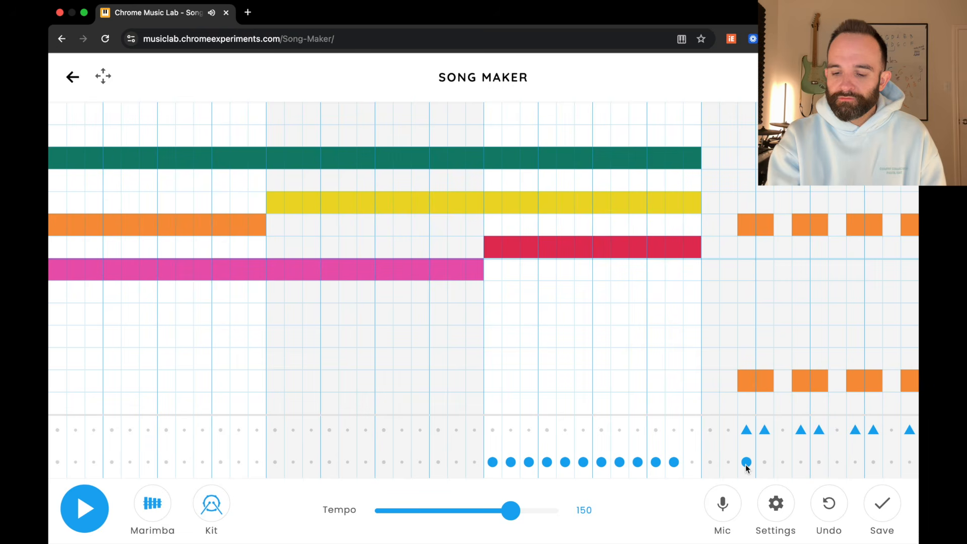
# Step: Add circle drum hits in bar 4 beneath the triangles on subdivisions 4, 6, 7, 9, 10 and 12, and play the song
pyautogui.click(765, 462)
pyautogui.click(801, 462)
pyautogui.click(819, 462)
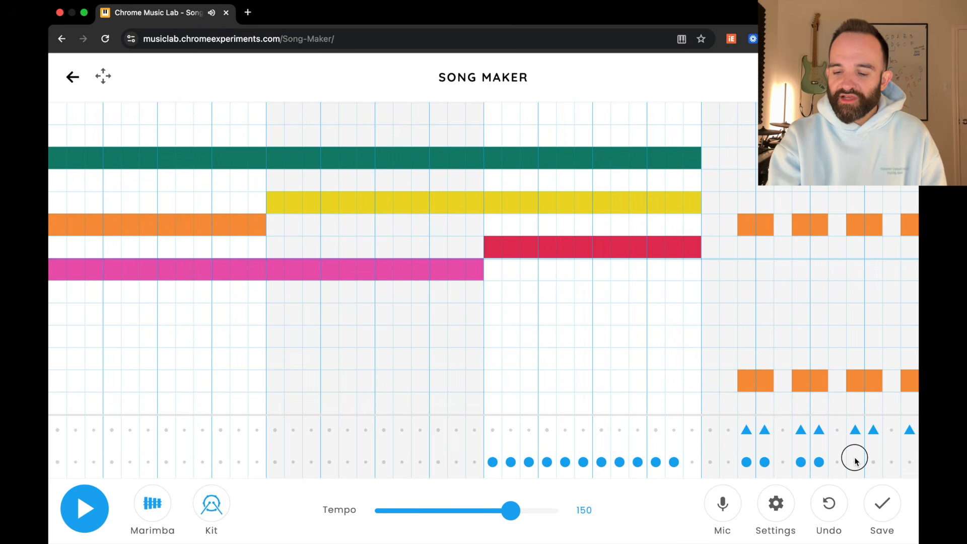
pyautogui.click(854, 461)
pyautogui.click(909, 462)
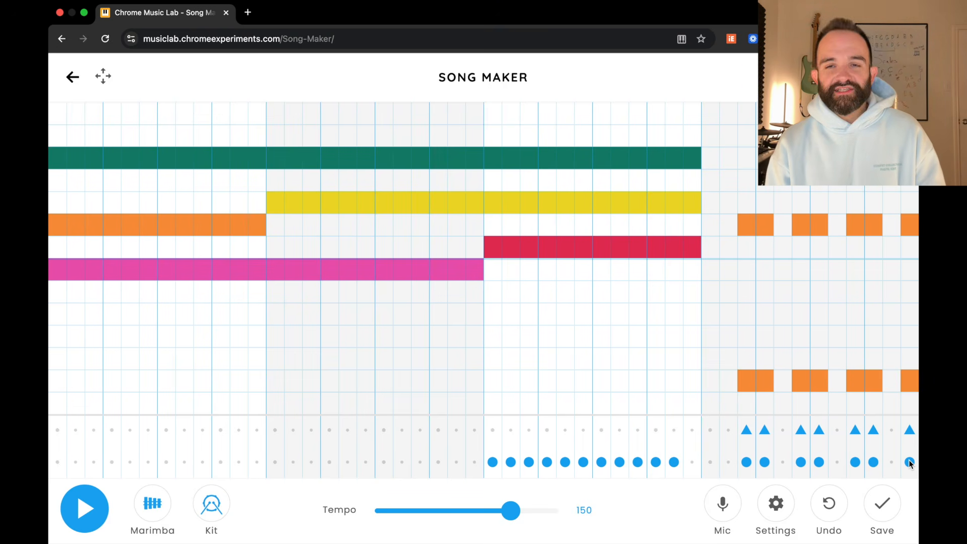
pyautogui.press('space')
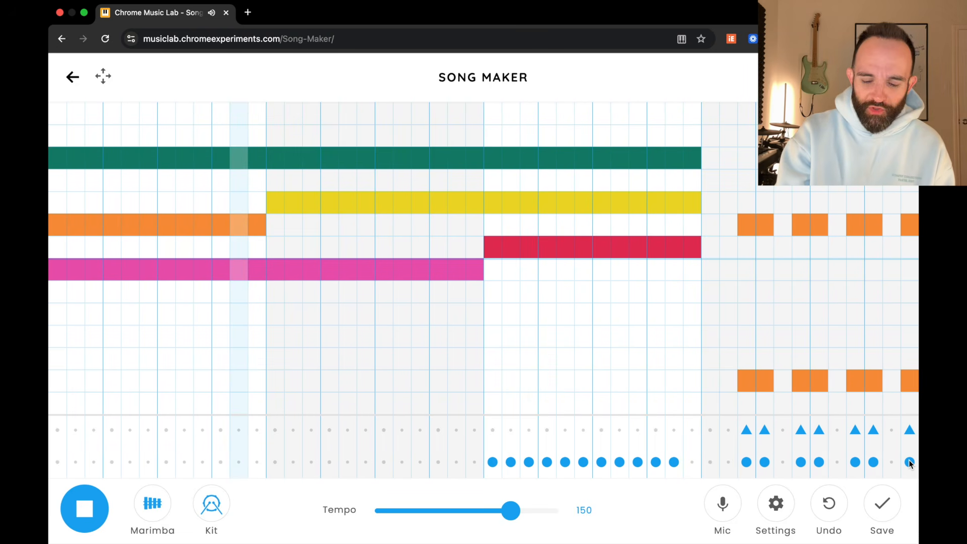
pyautogui.press('space')
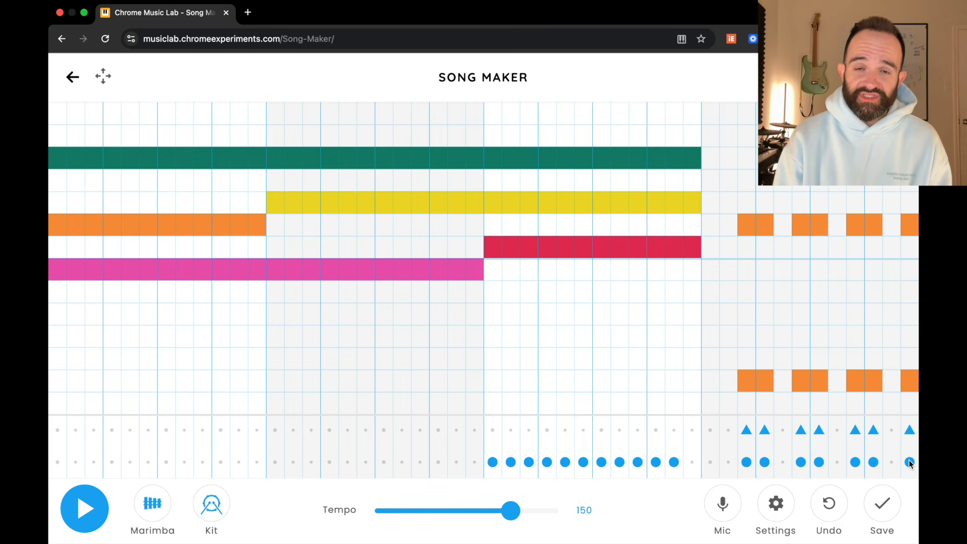
# Step: Audition the song with the Piano, Strings, Woodwind and Synth melody instruments, switch back to Marimba and stop playback
pyautogui.click(152, 503)
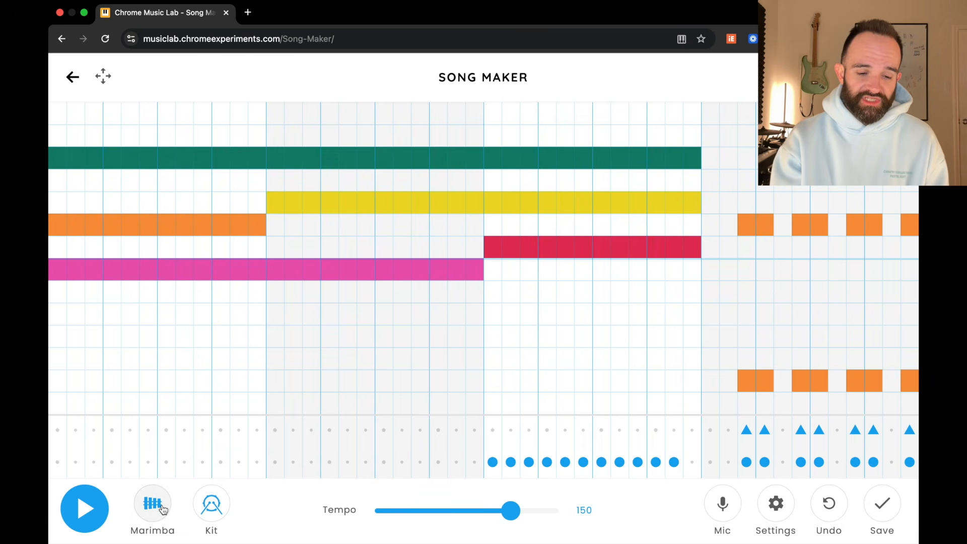
pyautogui.click(78, 506)
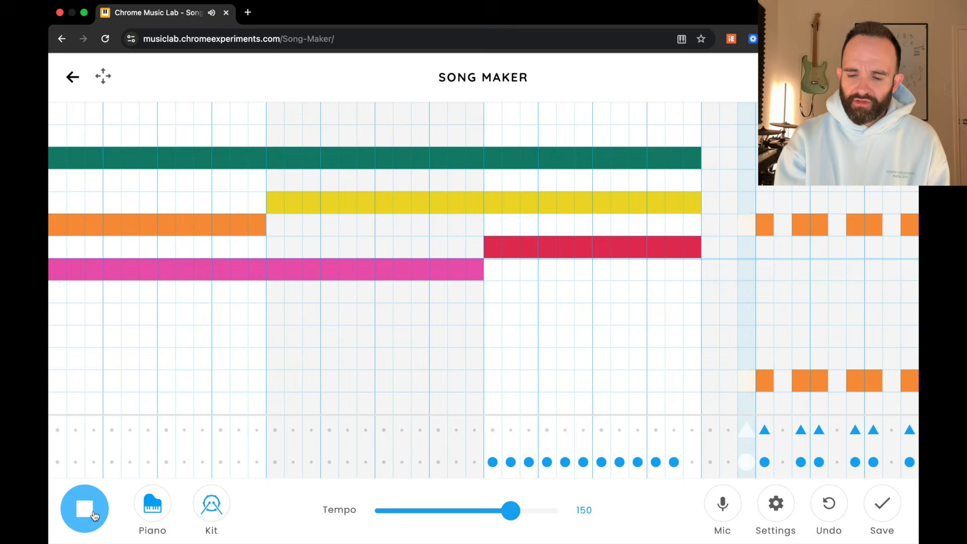
pyautogui.click(83, 512)
pyautogui.click(151, 508)
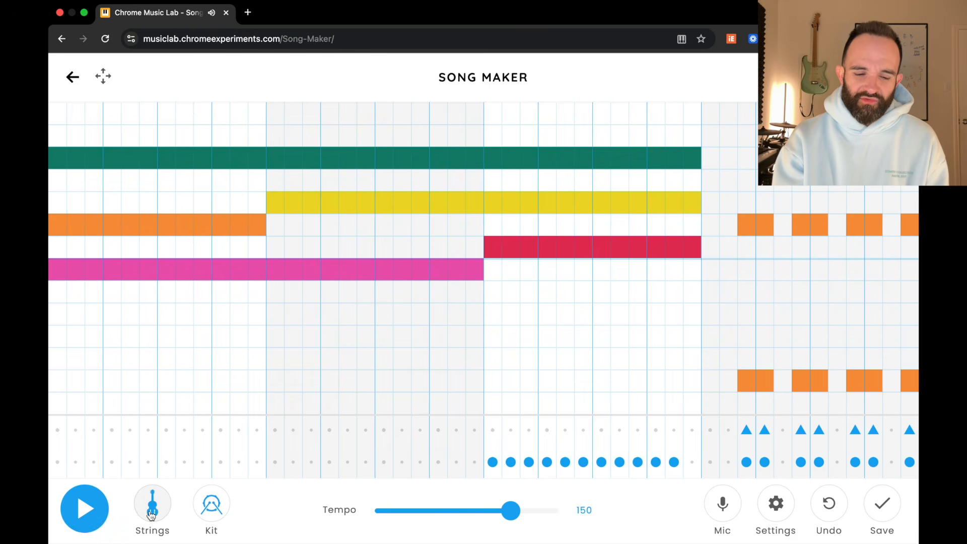
pyautogui.press('space')
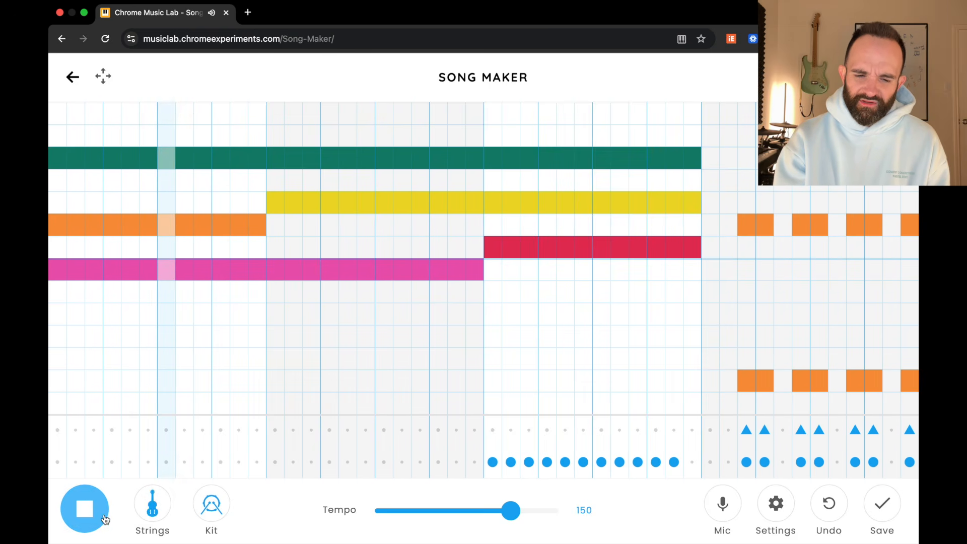
pyautogui.click(152, 509)
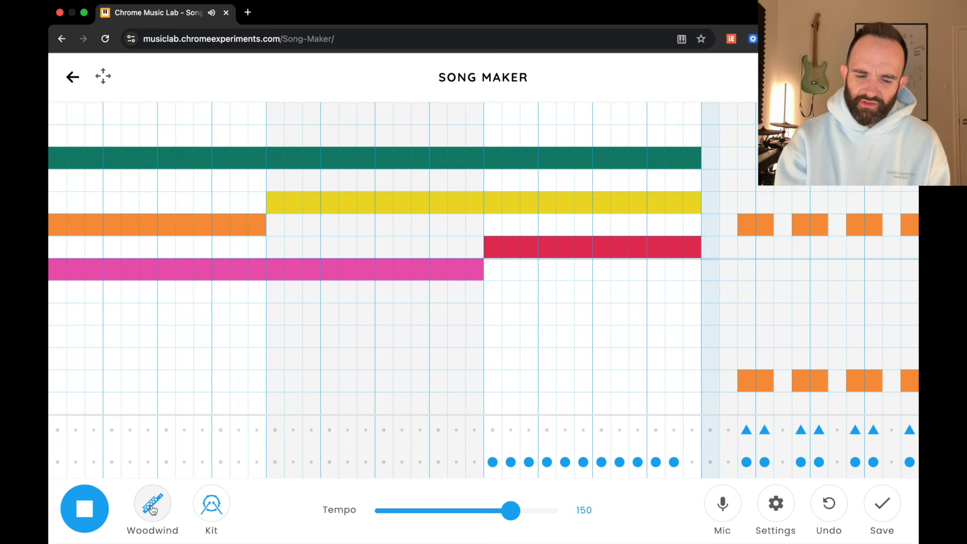
pyautogui.click(152, 509)
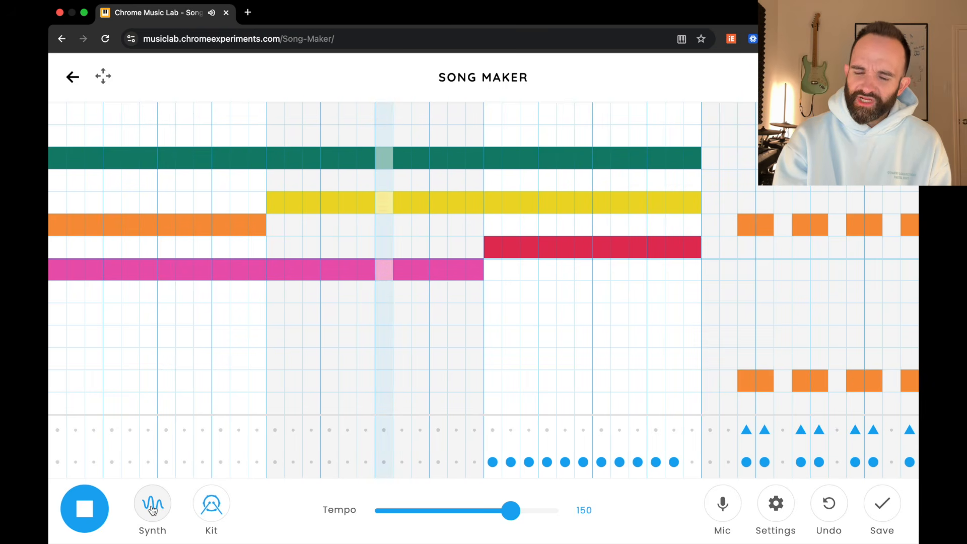
pyautogui.click(152, 509)
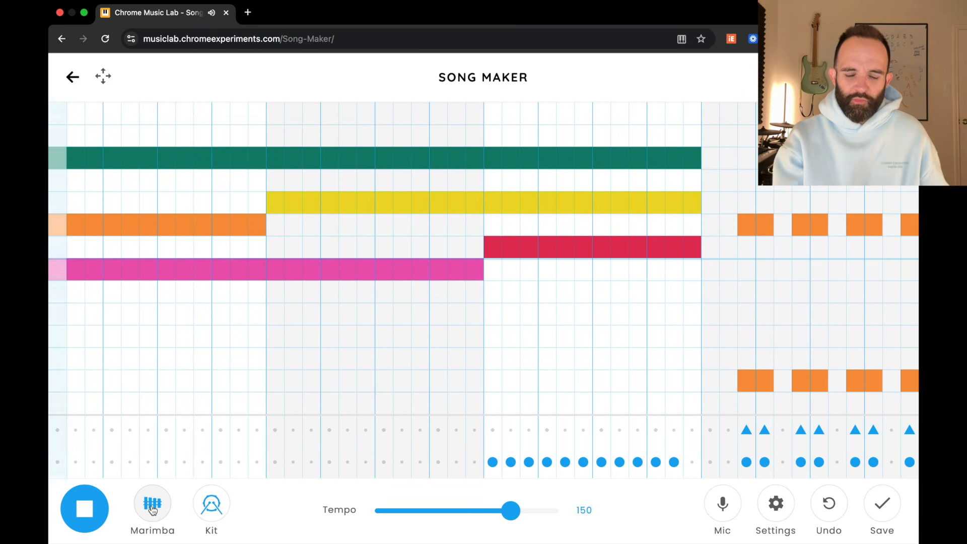
pyautogui.press('space')
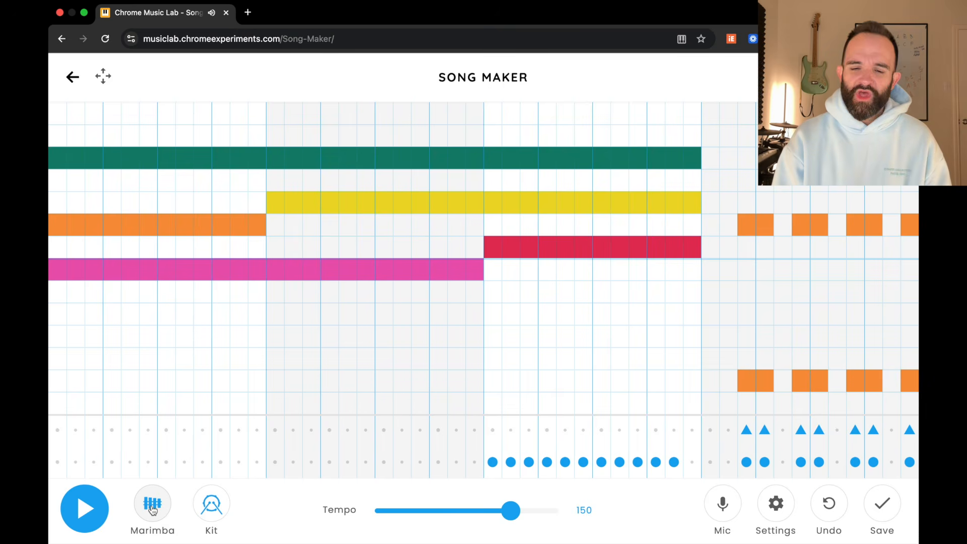